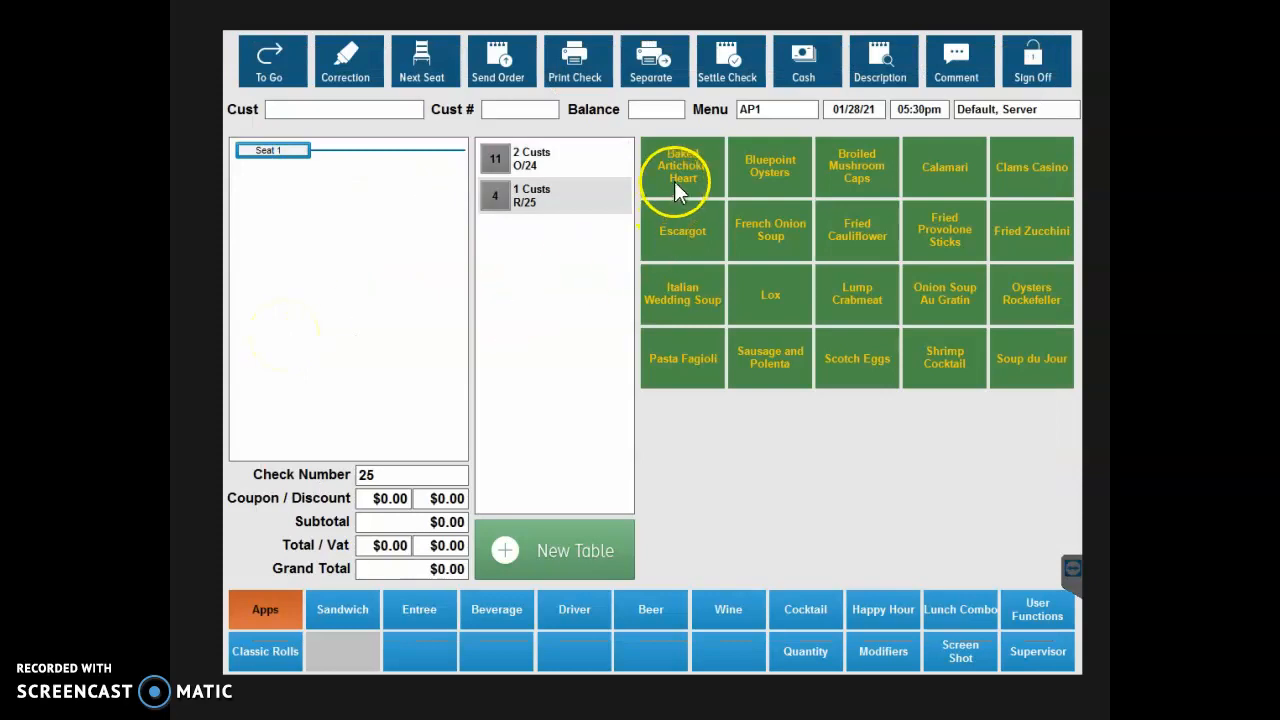
- Add a bottle of Budweiser, a bottle of Bass, an Italian Wedding Soup and an Escargot to seat 1
{"action": "left_click", "coordinate": [645, 612]}
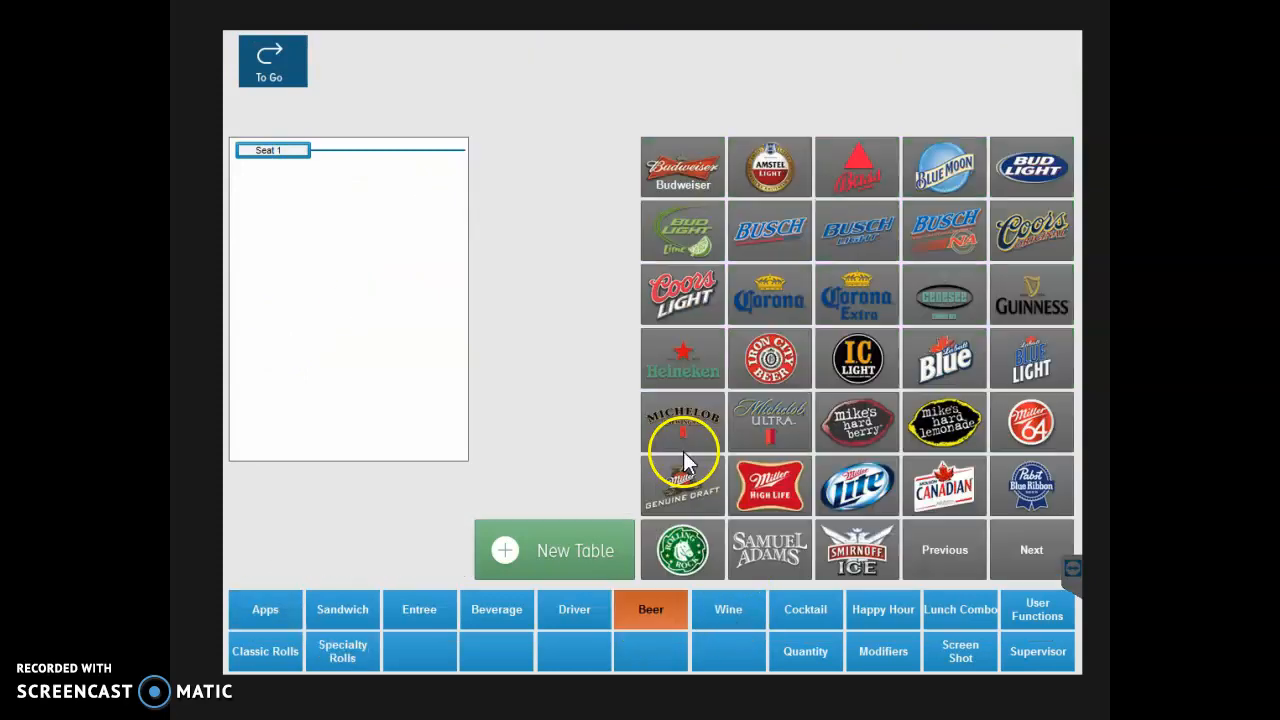
{"action": "left_click", "coordinate": [683, 168]}
{"action": "left_click", "coordinate": [850, 182]}
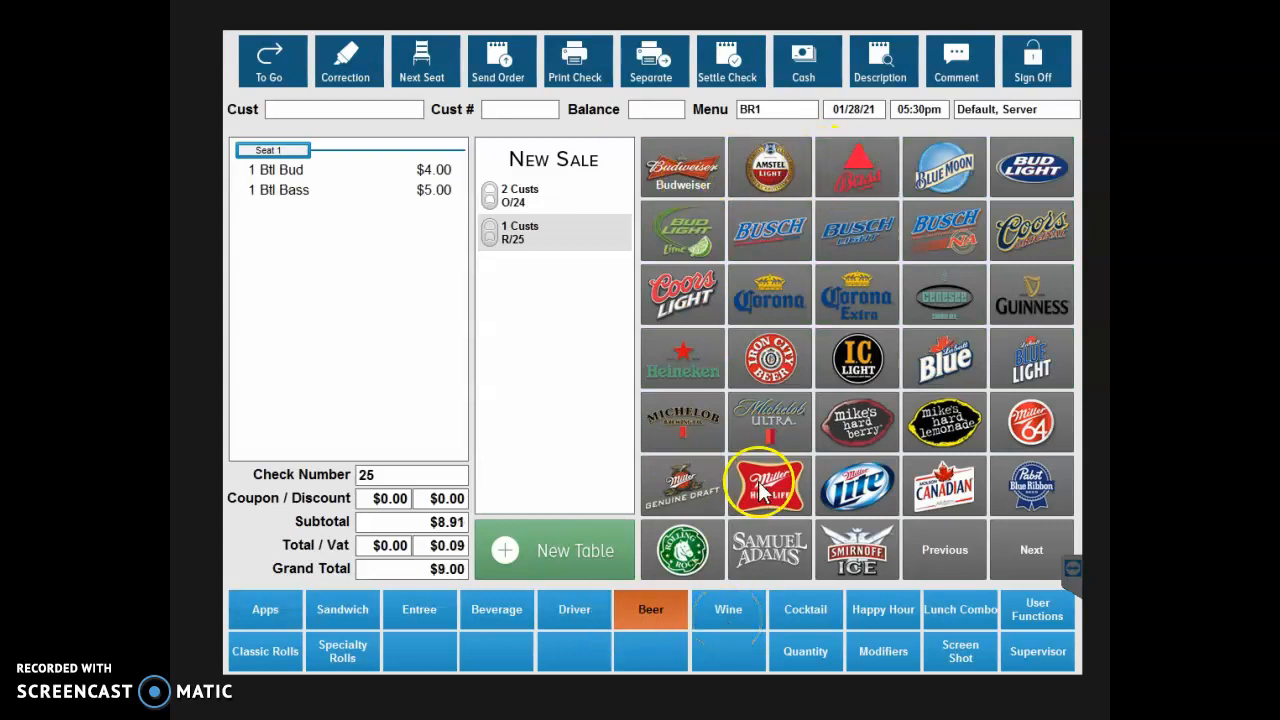
{"action": "left_click", "coordinate": [270, 609]}
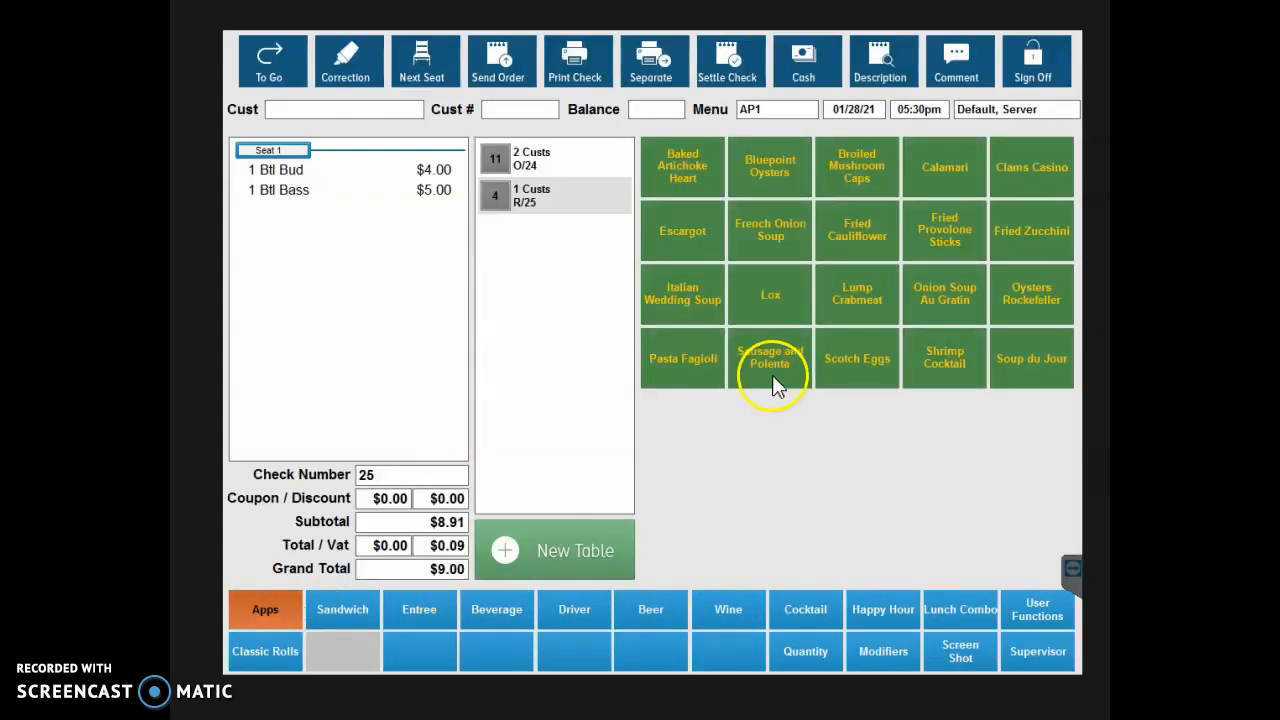
{"action": "left_click", "coordinate": [690, 280]}
{"action": "left_click", "coordinate": [693, 228]}
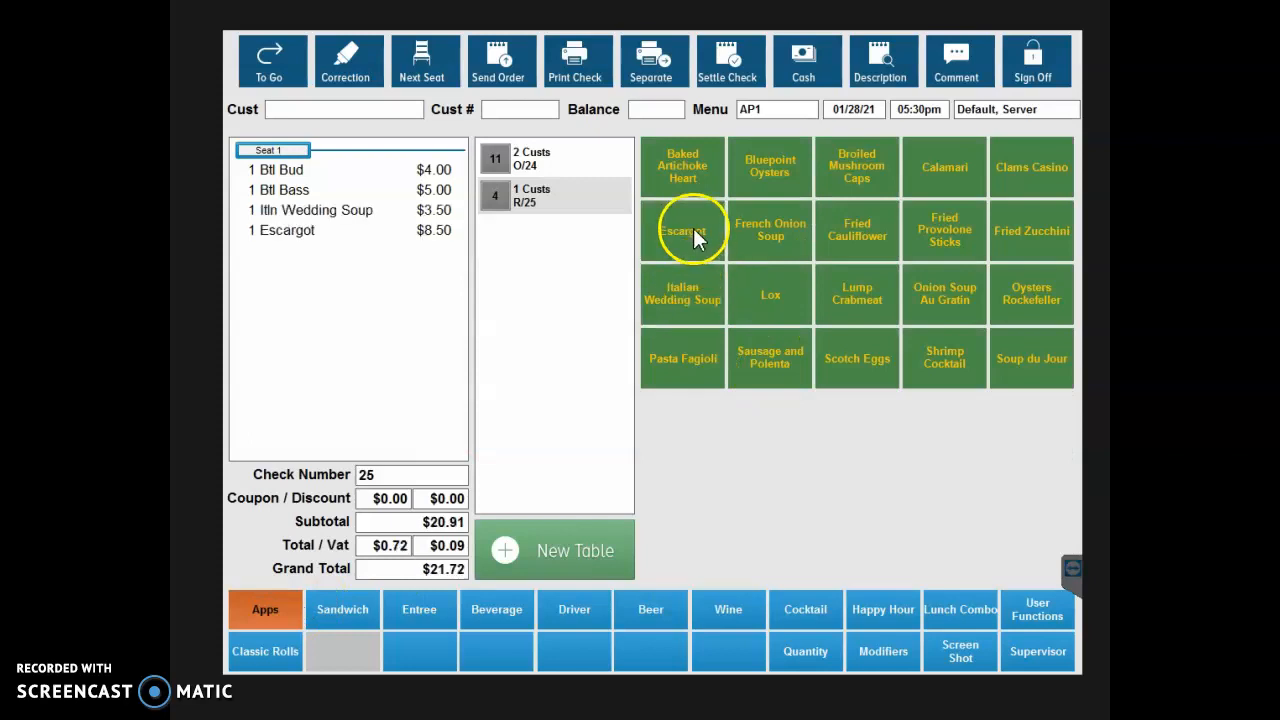
- Add seat 2 with two French Onion Soups, a Lump Crabmeat, an Onion Soup Au Gratin and a Cabernet - Chateau Montelena
{"action": "left_click", "coordinate": [437, 80]}
{"action": "left_click", "coordinate": [778, 228]}
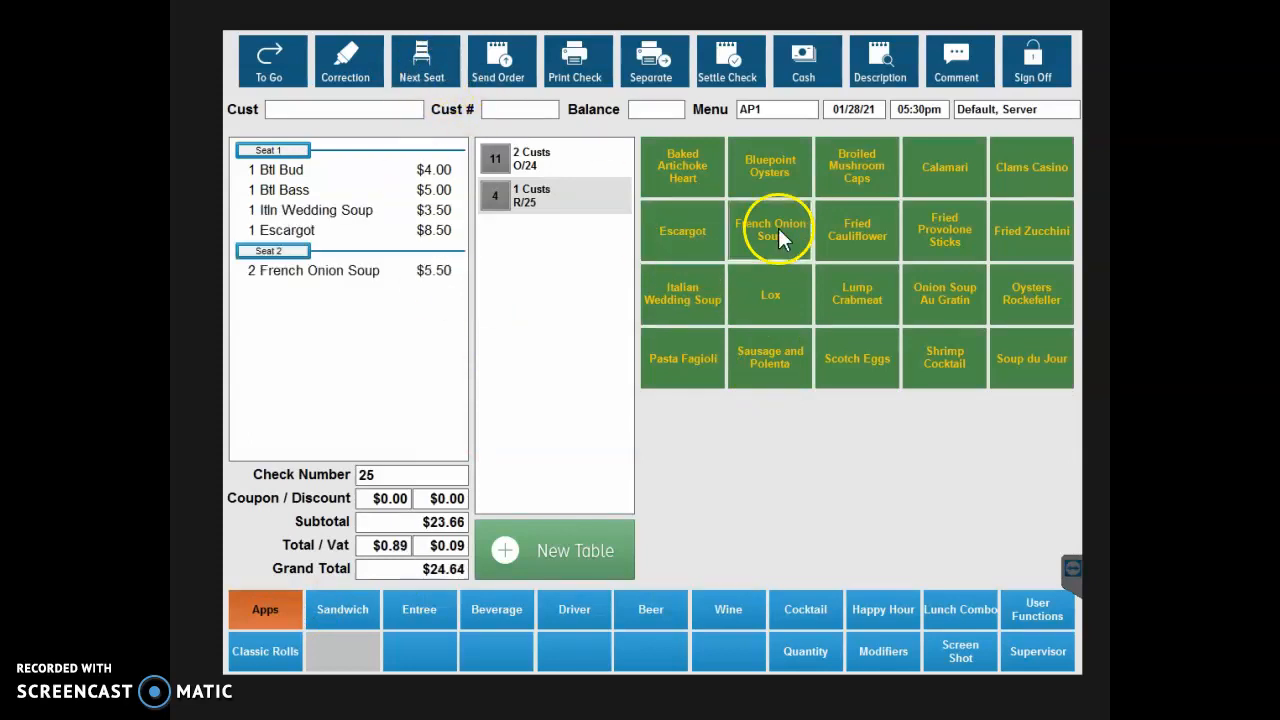
{"action": "left_click", "coordinate": [870, 292]}
{"action": "left_click", "coordinate": [950, 295]}
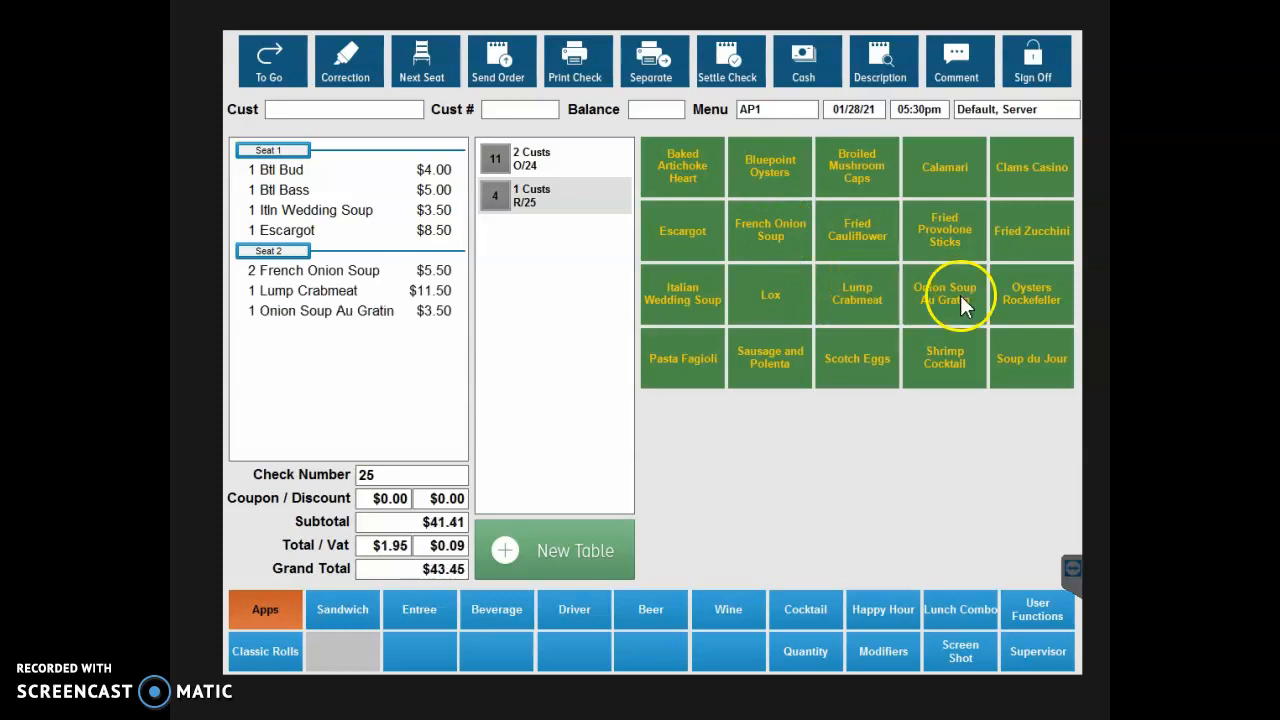
{"action": "left_click", "coordinate": [722, 604]}
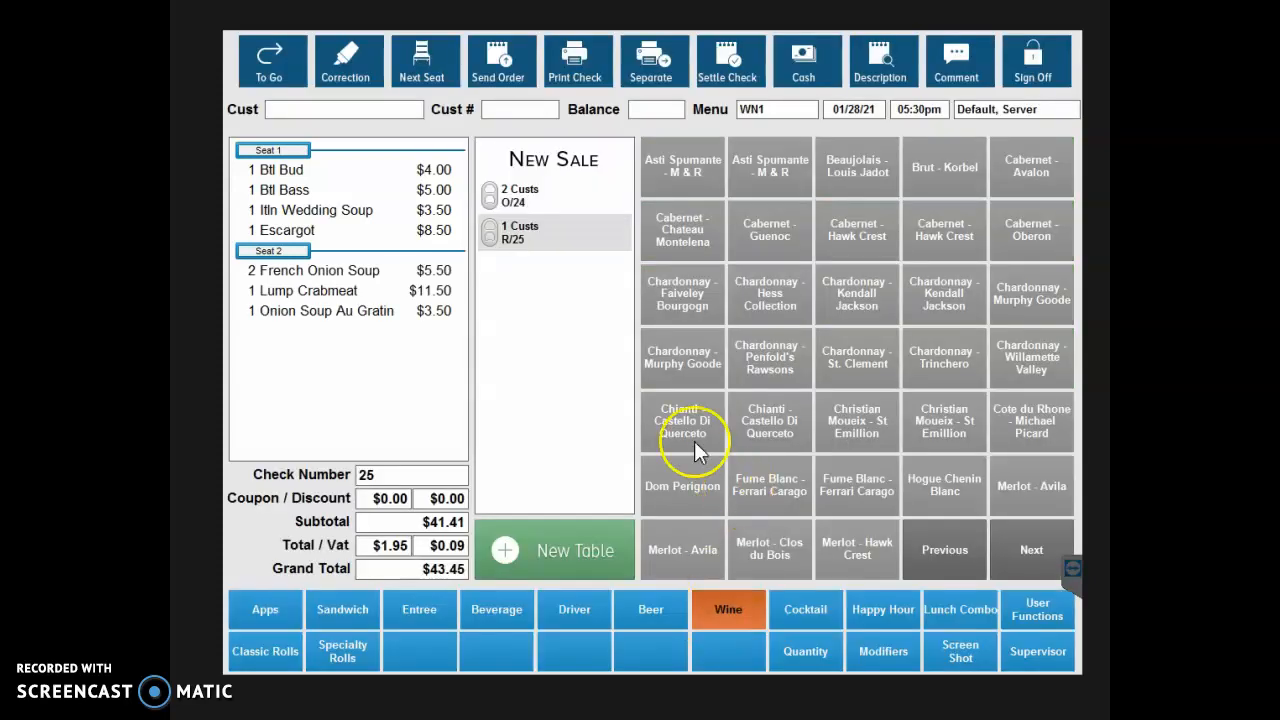
{"action": "left_click", "coordinate": [683, 252]}
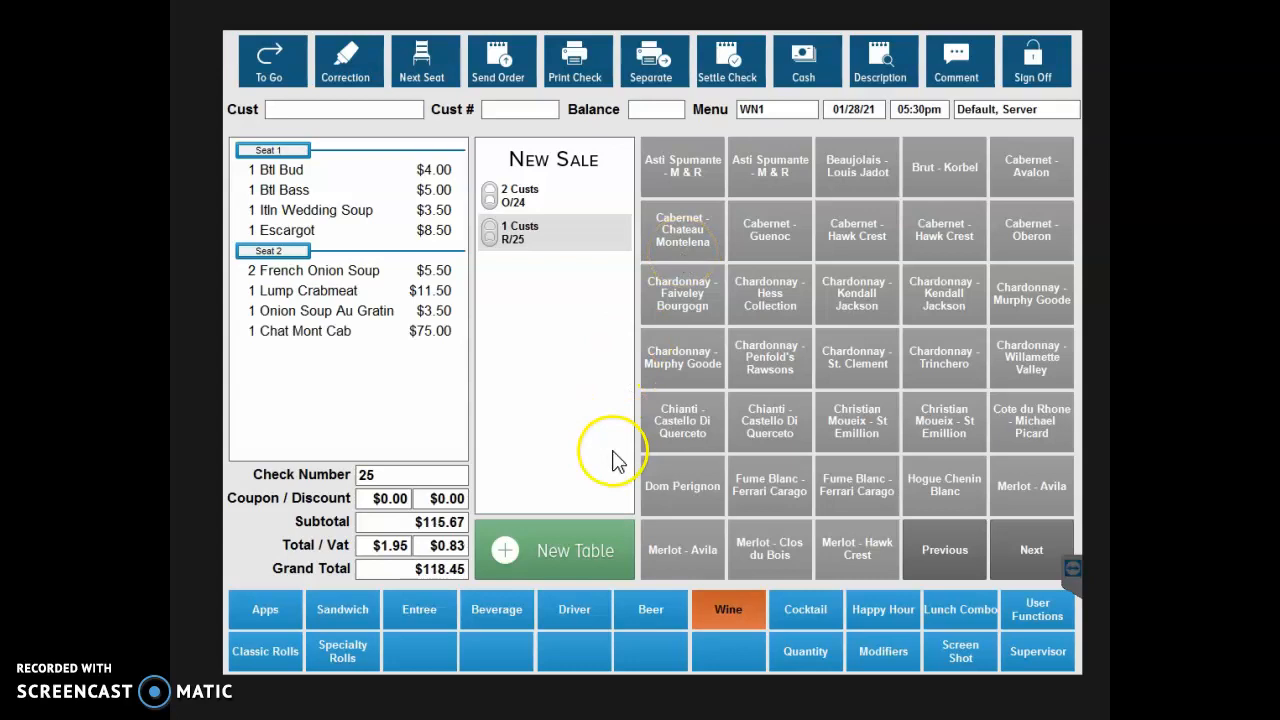
- Send the order and reopen check 25 with the user functions displayed
{"action": "left_click", "coordinate": [502, 50]}
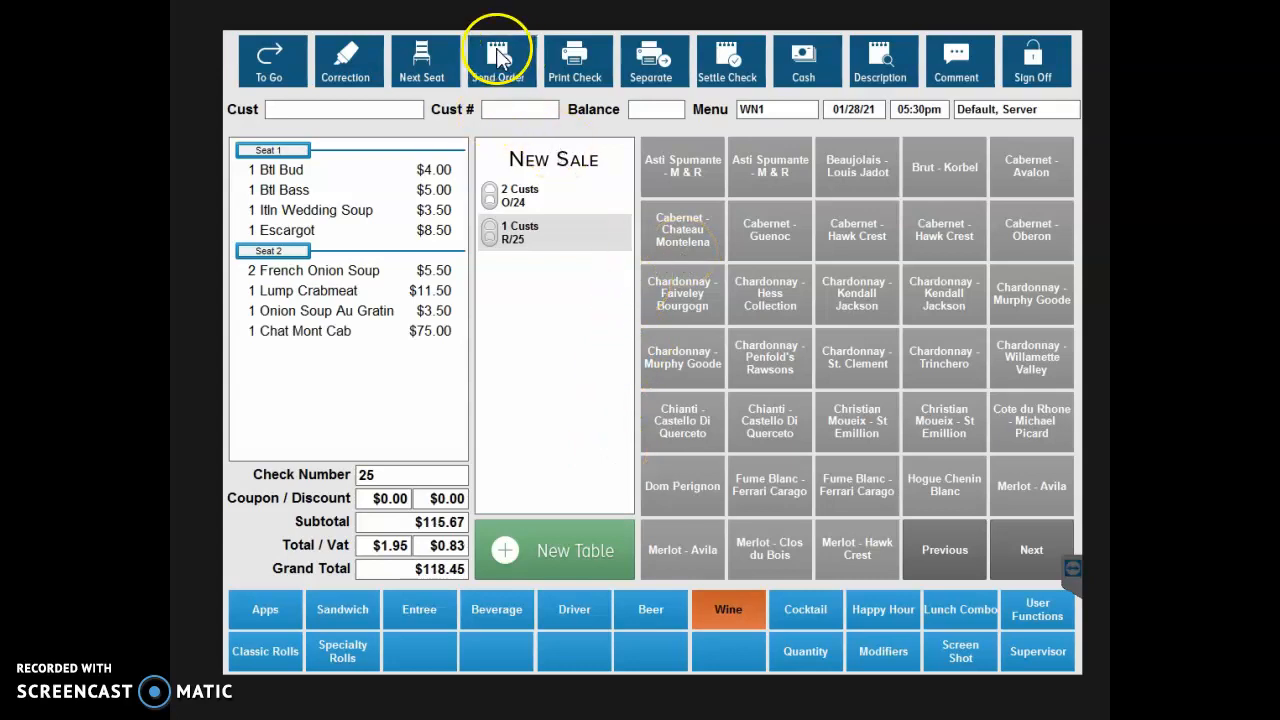
{"action": "left_click", "coordinate": [527, 230]}
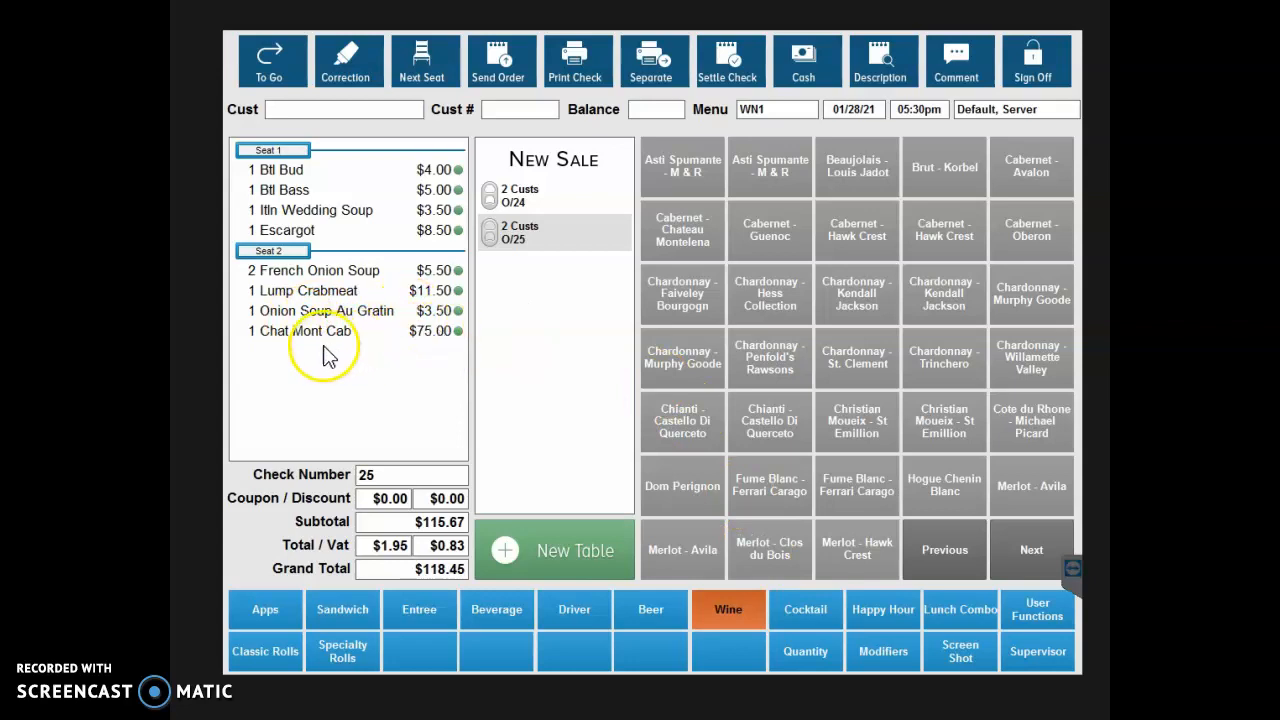
{"action": "left_click", "coordinate": [1013, 615]}
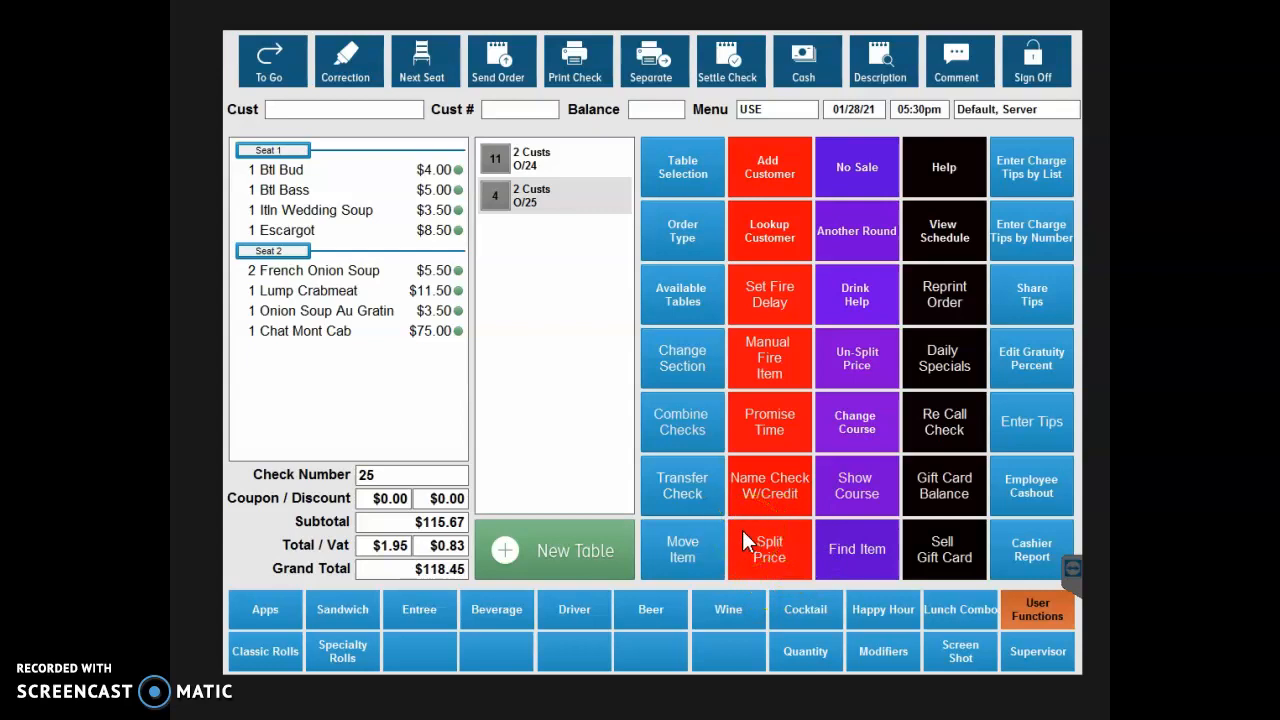
{"action": "left_click", "coordinate": [368, 330]}
{"action": "left_click", "coordinate": [776, 553]}
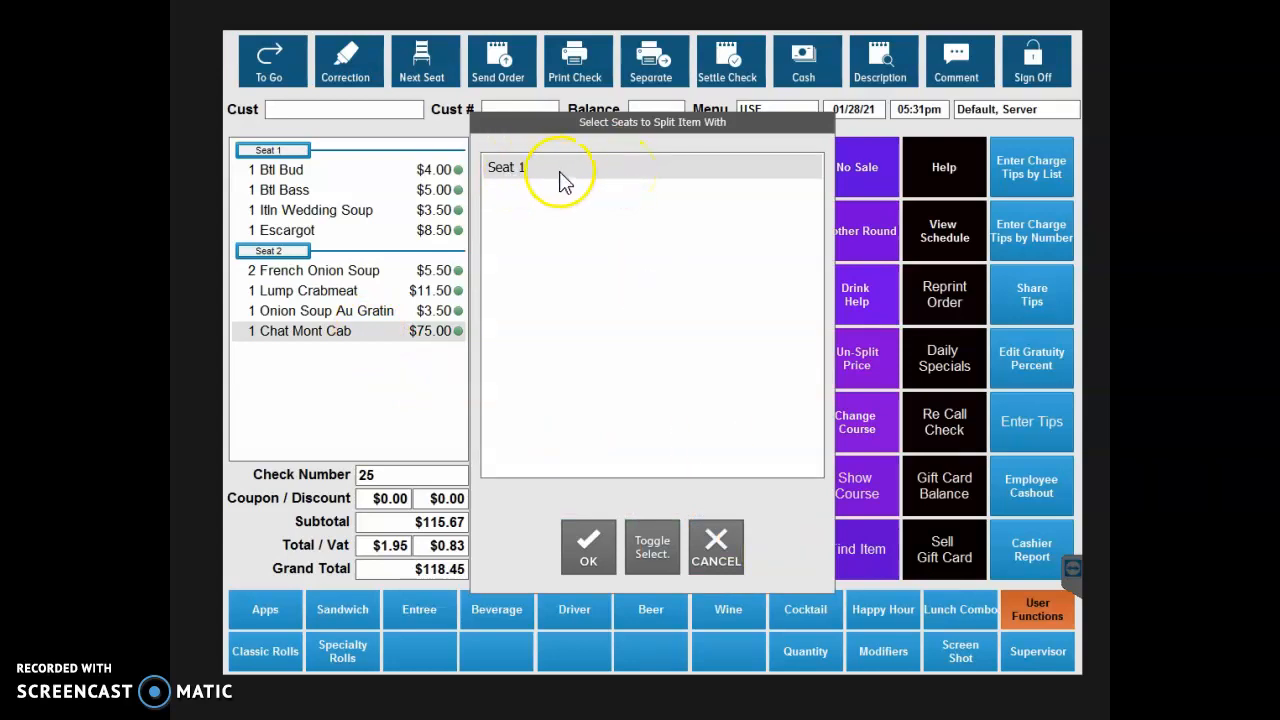
{"action": "left_click", "coordinate": [716, 543]}
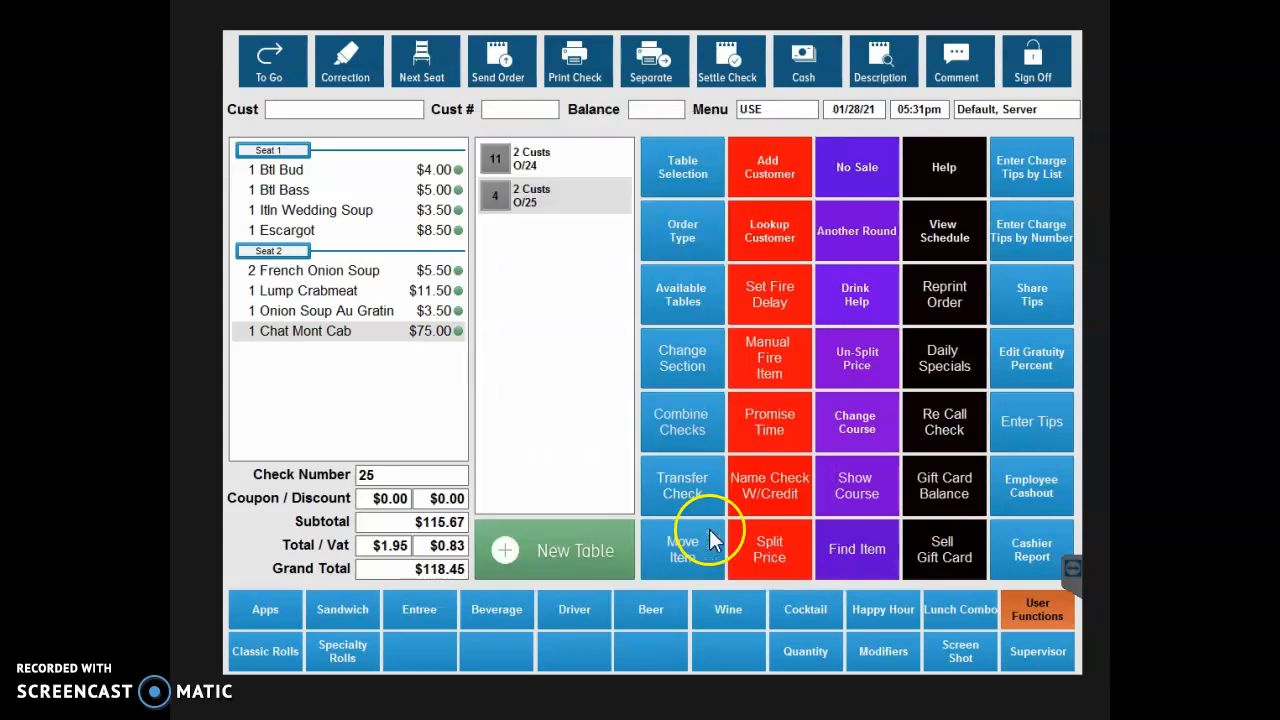
- Add seats 3 and 4 to the check and move the Italian Wedding Soup from seat 1 to seat 3
{"action": "left_click", "coordinate": [421, 62]}
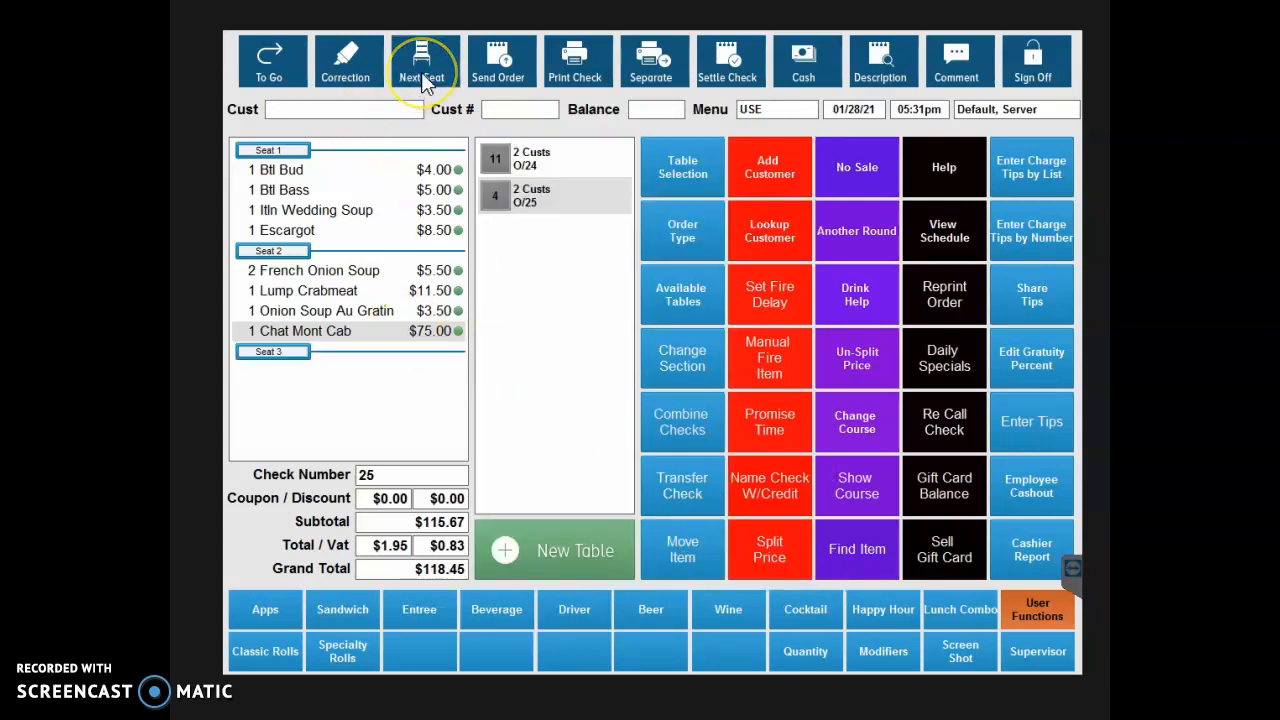
{"action": "left_click", "coordinate": [421, 62]}
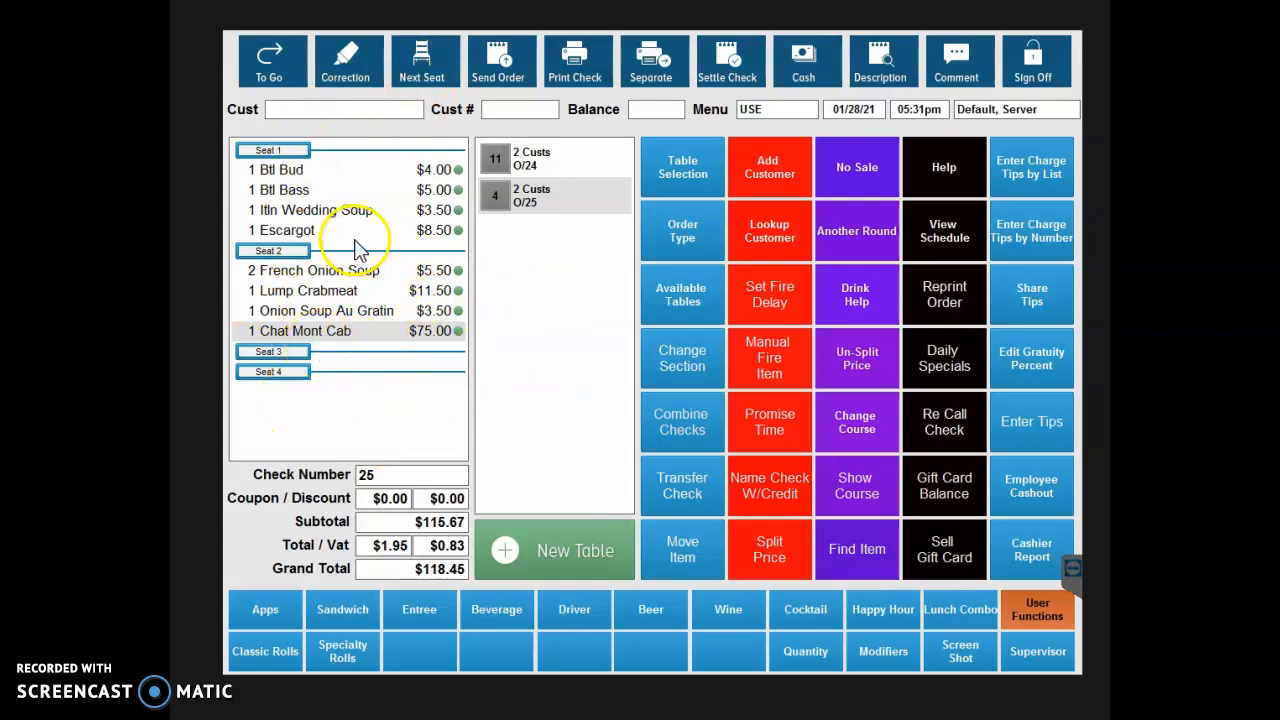
{"action": "left_click", "coordinate": [320, 214]}
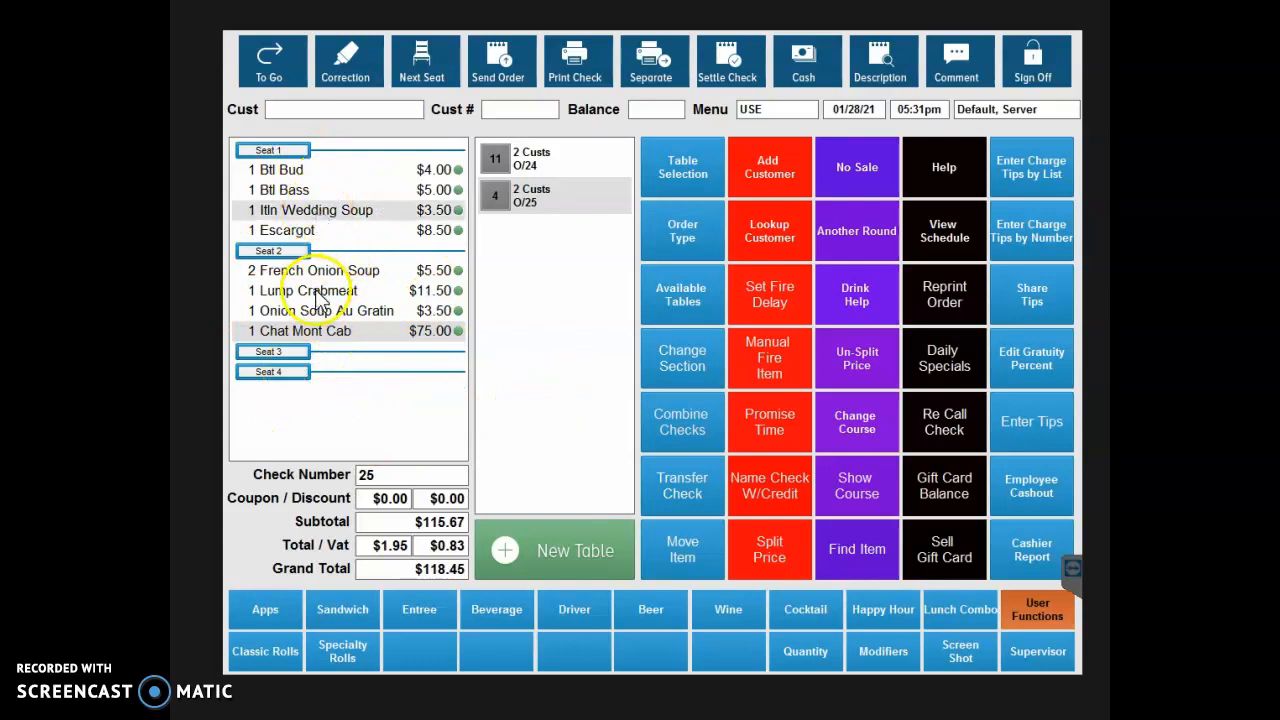
{"action": "left_click", "coordinate": [288, 355]}
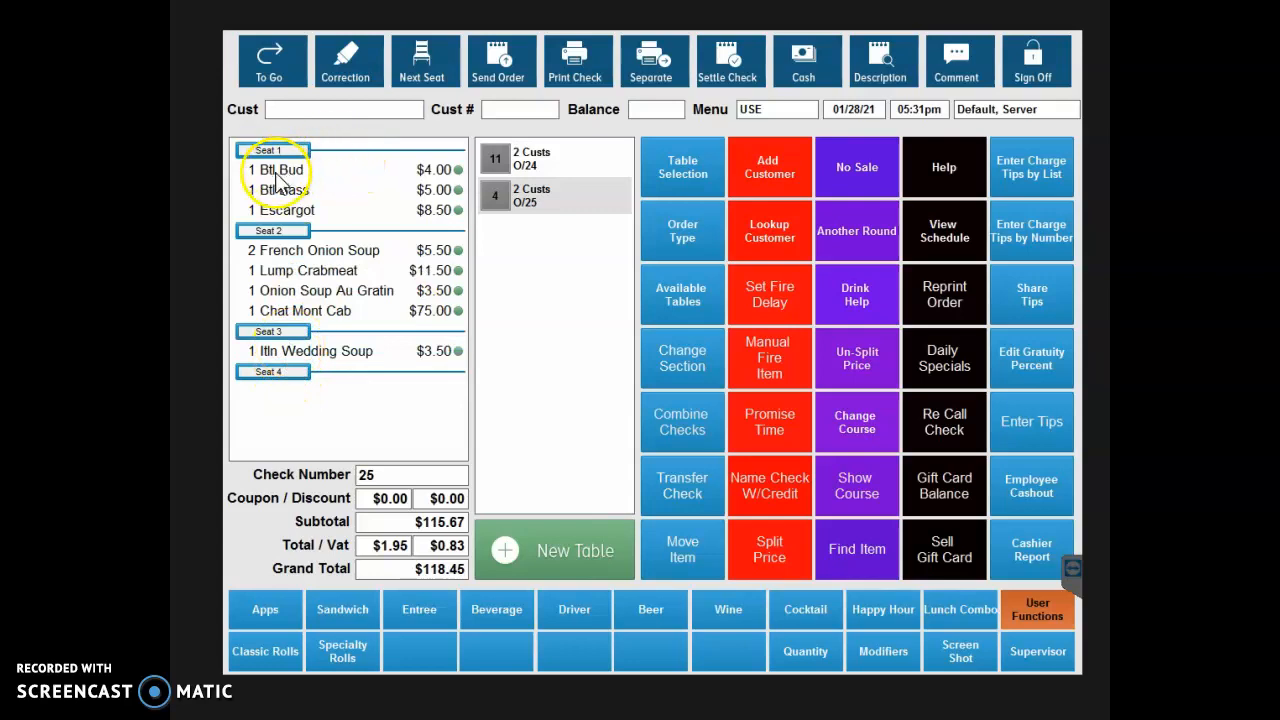
- Move both French Onion Soups from seat 2 to seat 4, one at a time
{"action": "left_click", "coordinate": [286, 252]}
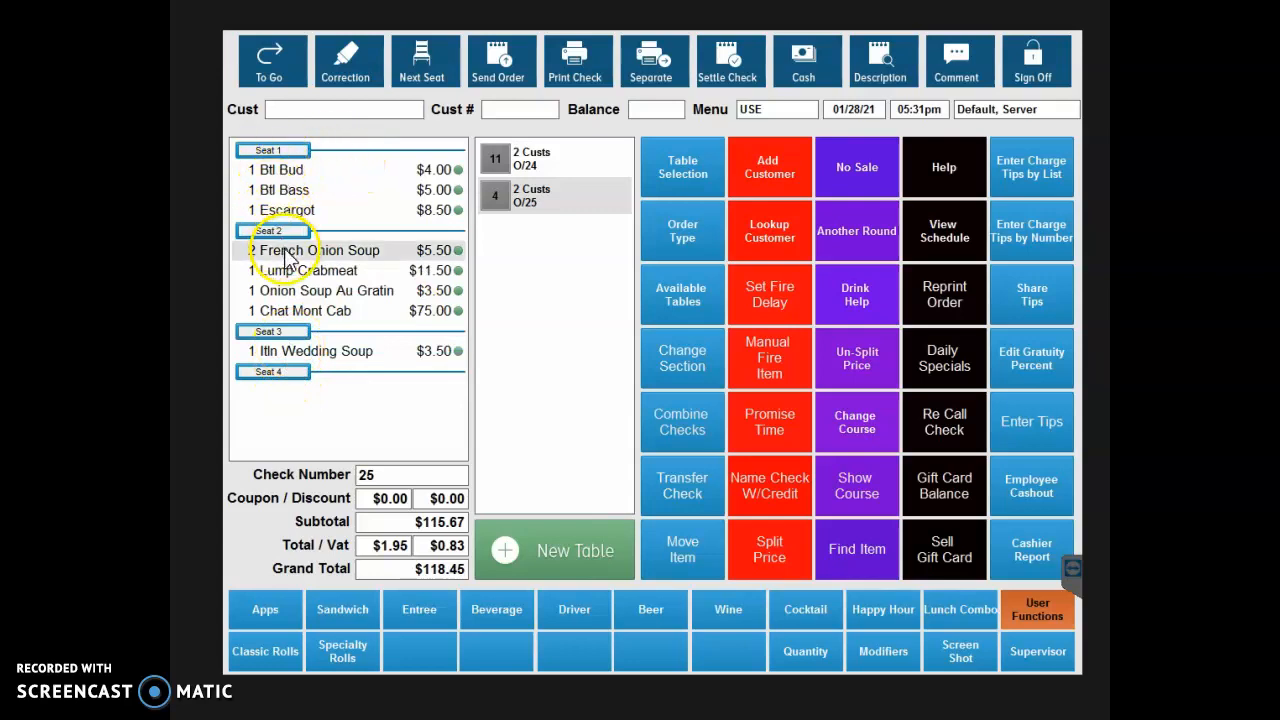
{"action": "left_click", "coordinate": [284, 374]}
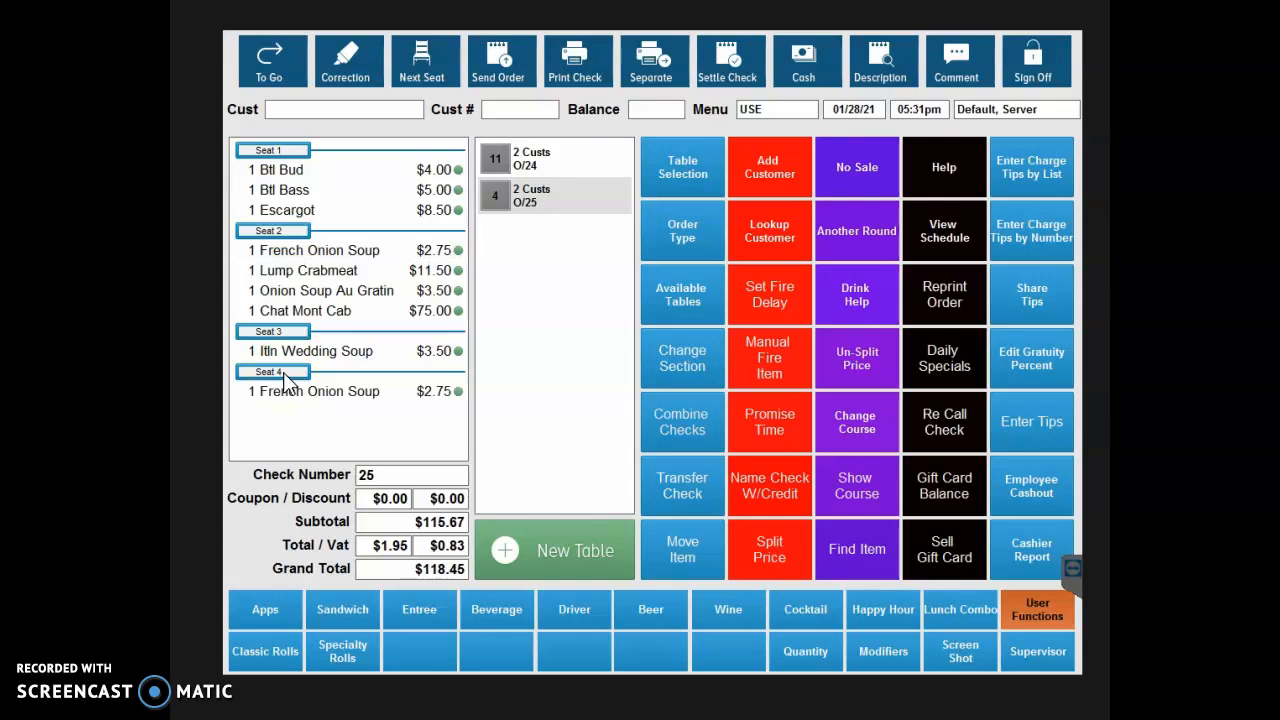
{"action": "left_click", "coordinate": [286, 250]}
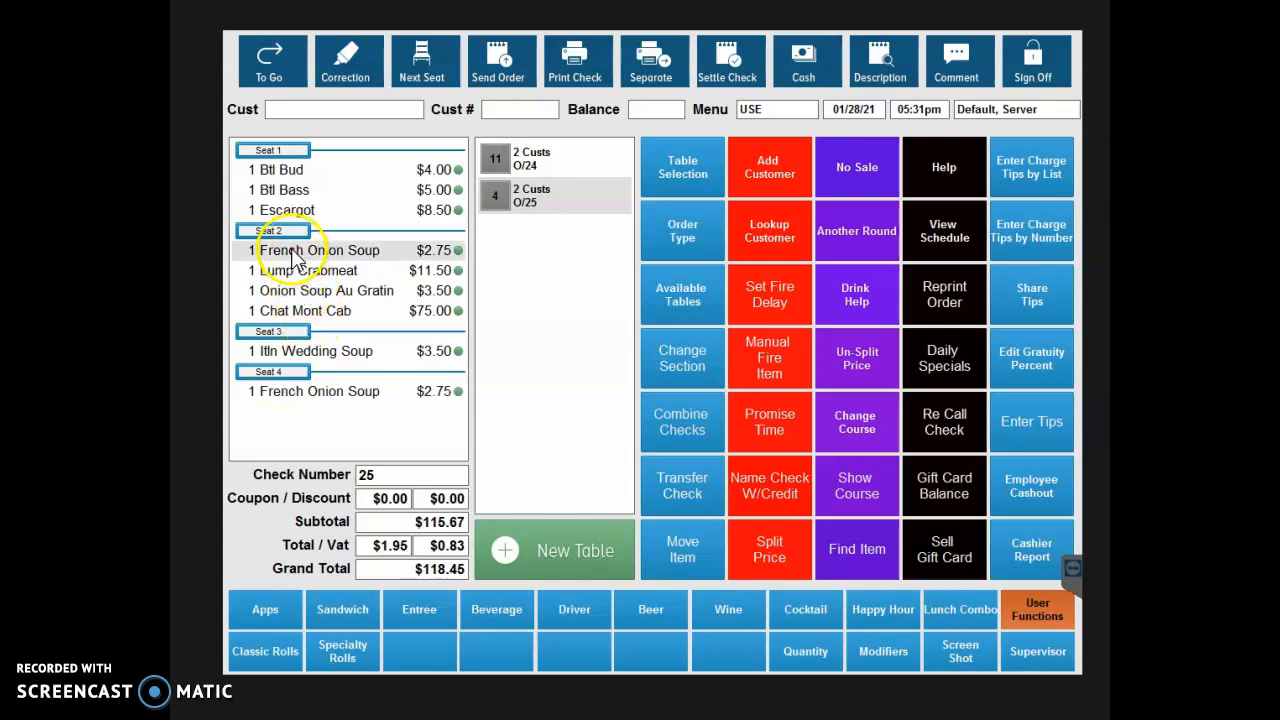
{"action": "left_click", "coordinate": [288, 384]}
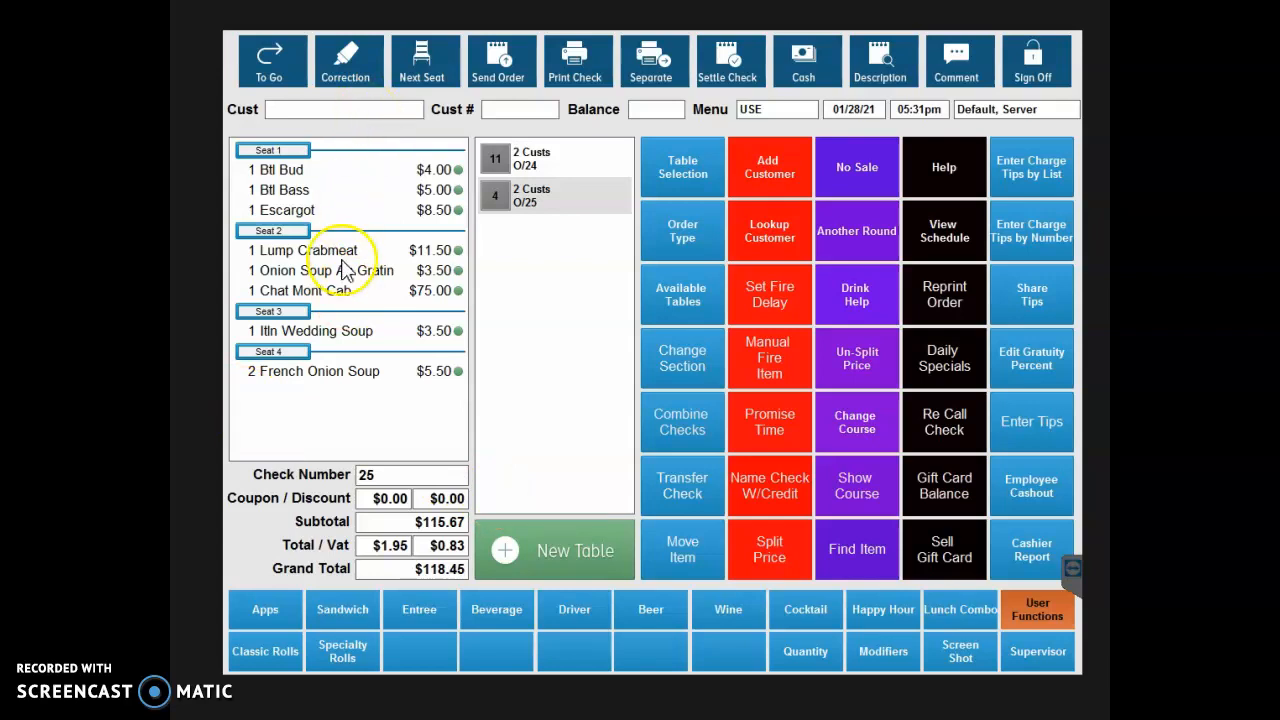
- Split the price of seat 2's Chat Mont Cab with seats 1 and 3, leaving out seat 4
{"action": "left_click", "coordinate": [341, 293]}
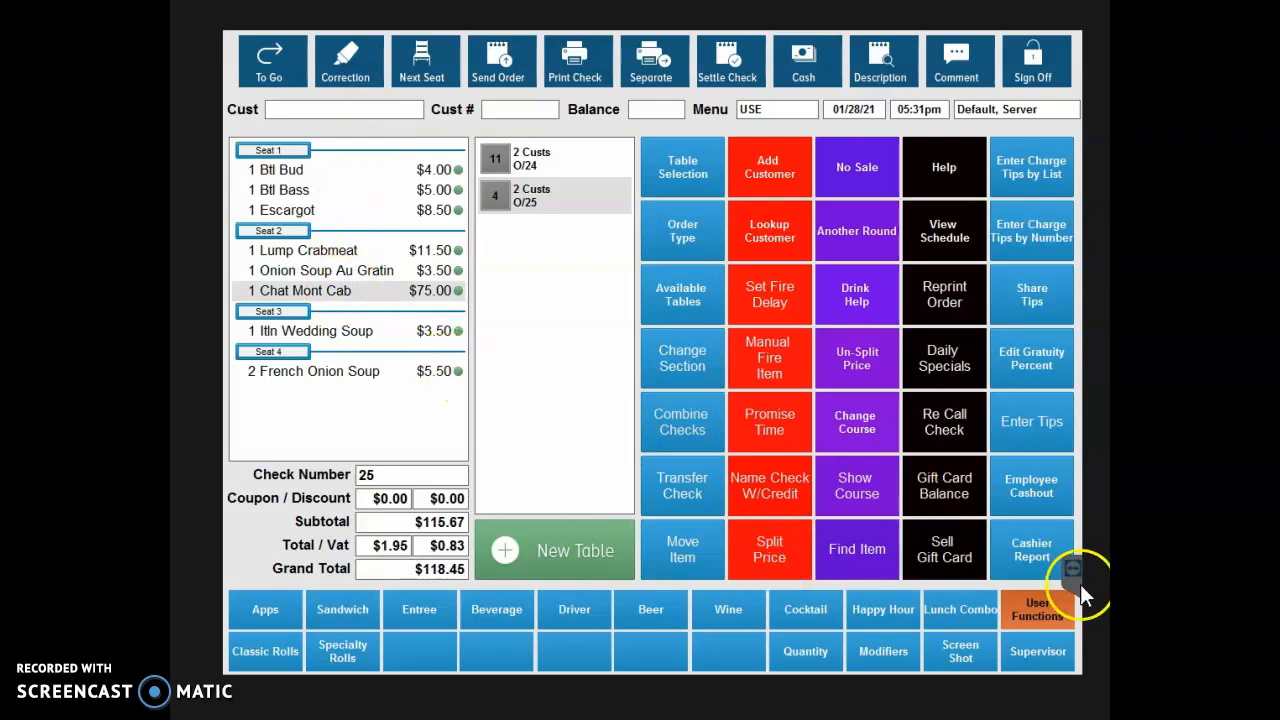
{"action": "left_click", "coordinate": [775, 546]}
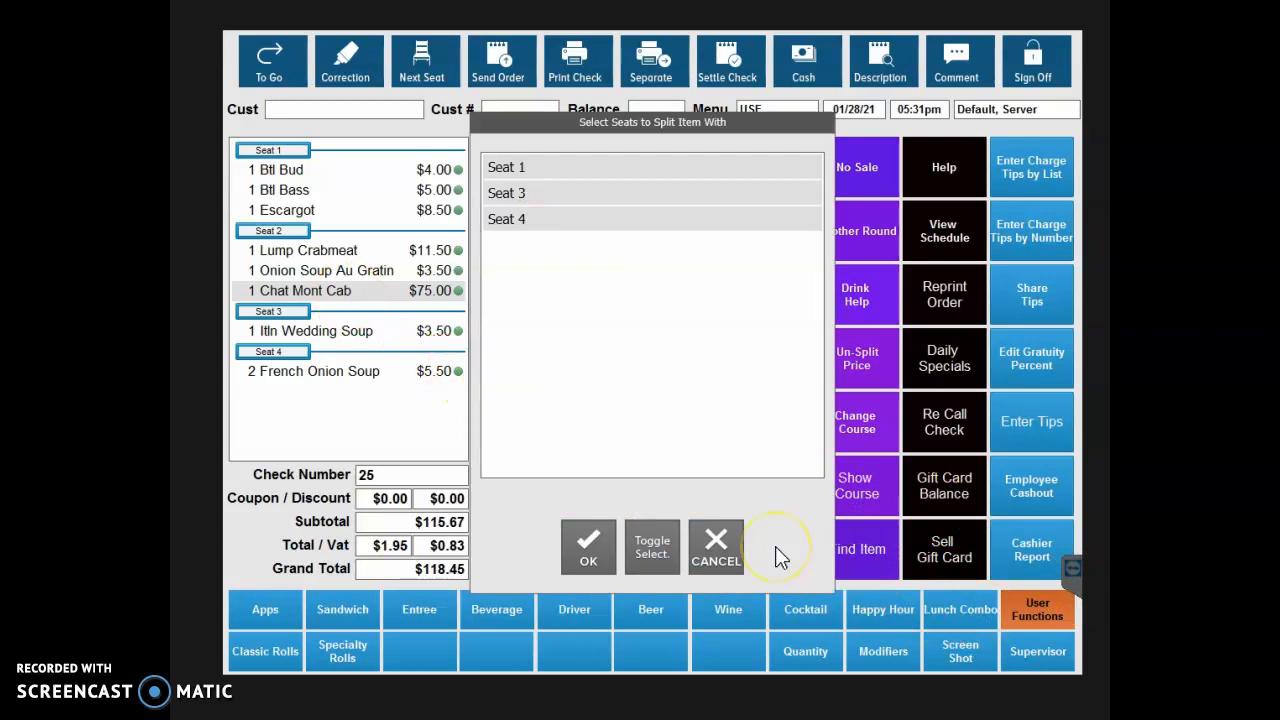
{"action": "left_click", "coordinate": [538, 224]}
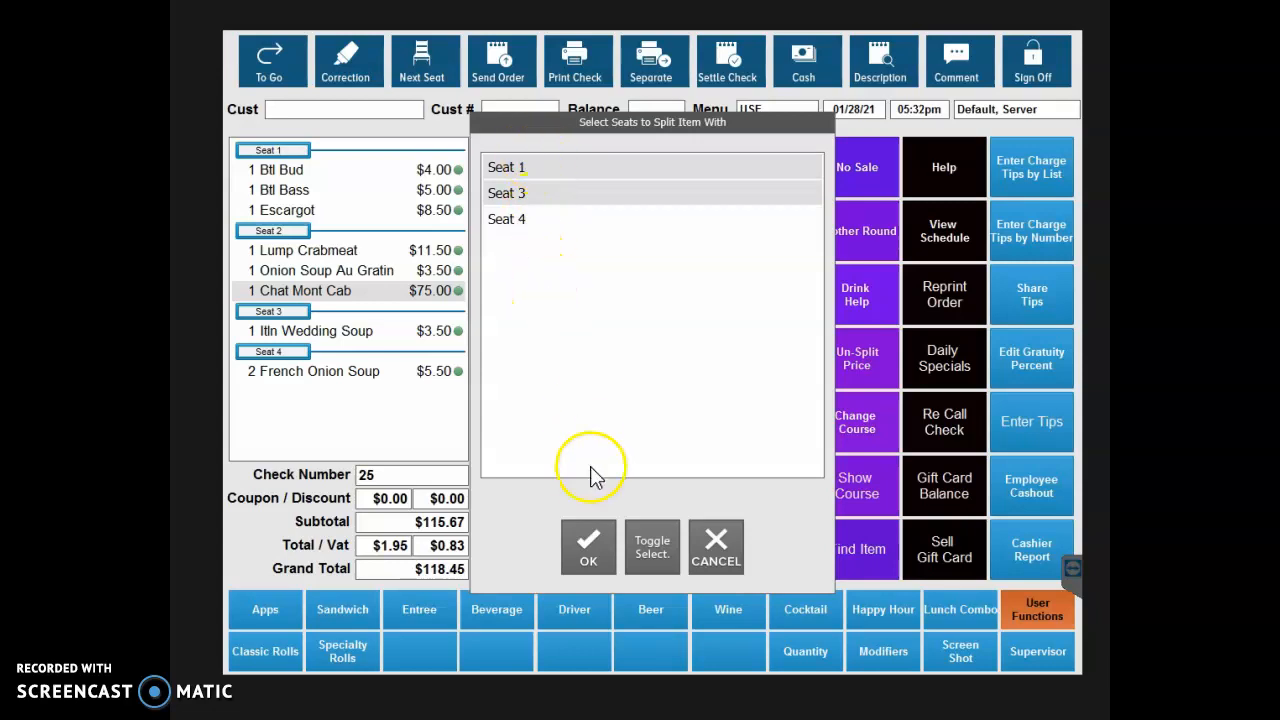
{"action": "left_click", "coordinate": [599, 545]}
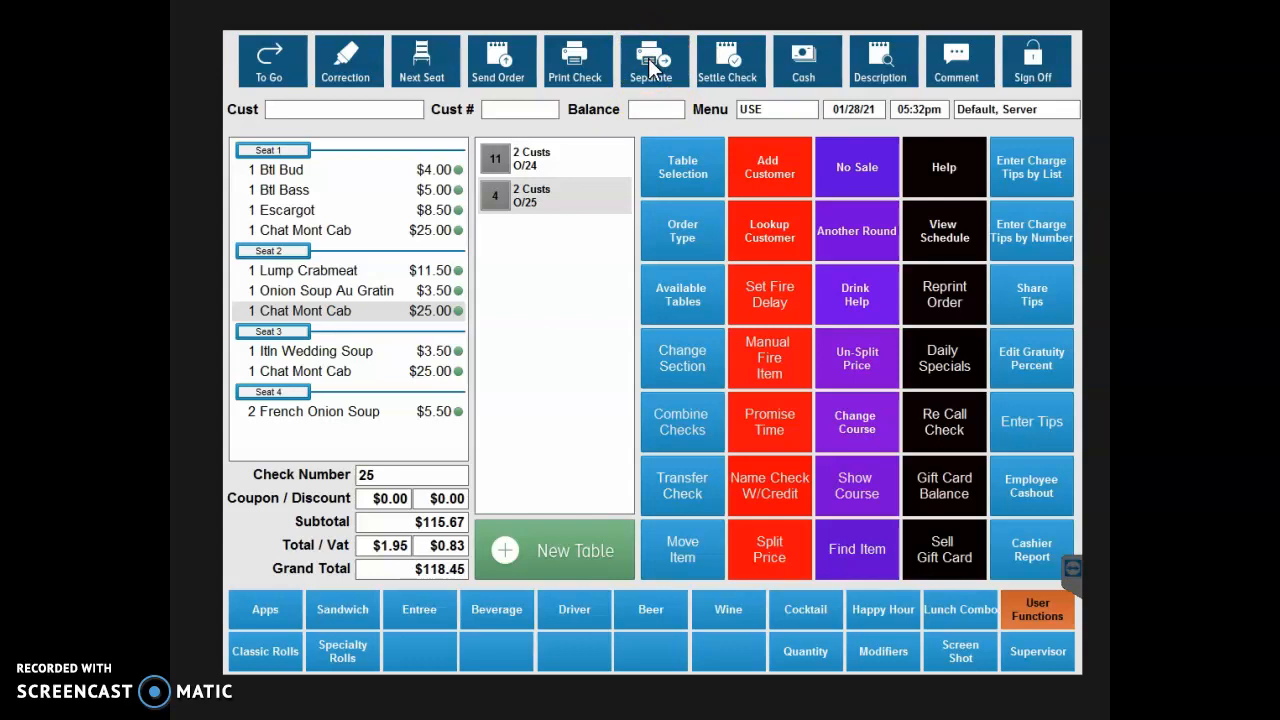
- Start settling check 25 for seat 1 only, excluding seats 2, 3 and 4
{"action": "left_click", "coordinate": [745, 62]}
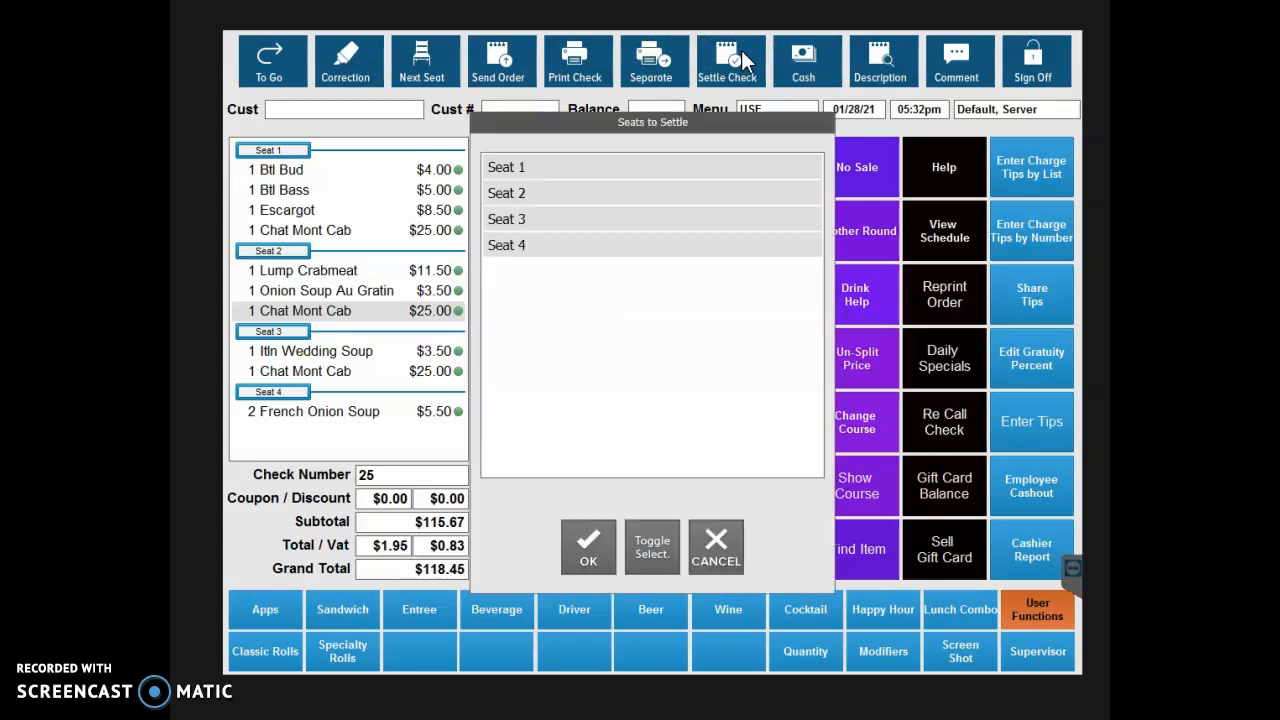
{"action": "left_click", "coordinate": [529, 193]}
{"action": "left_click", "coordinate": [530, 226]}
{"action": "left_click", "coordinate": [523, 248]}
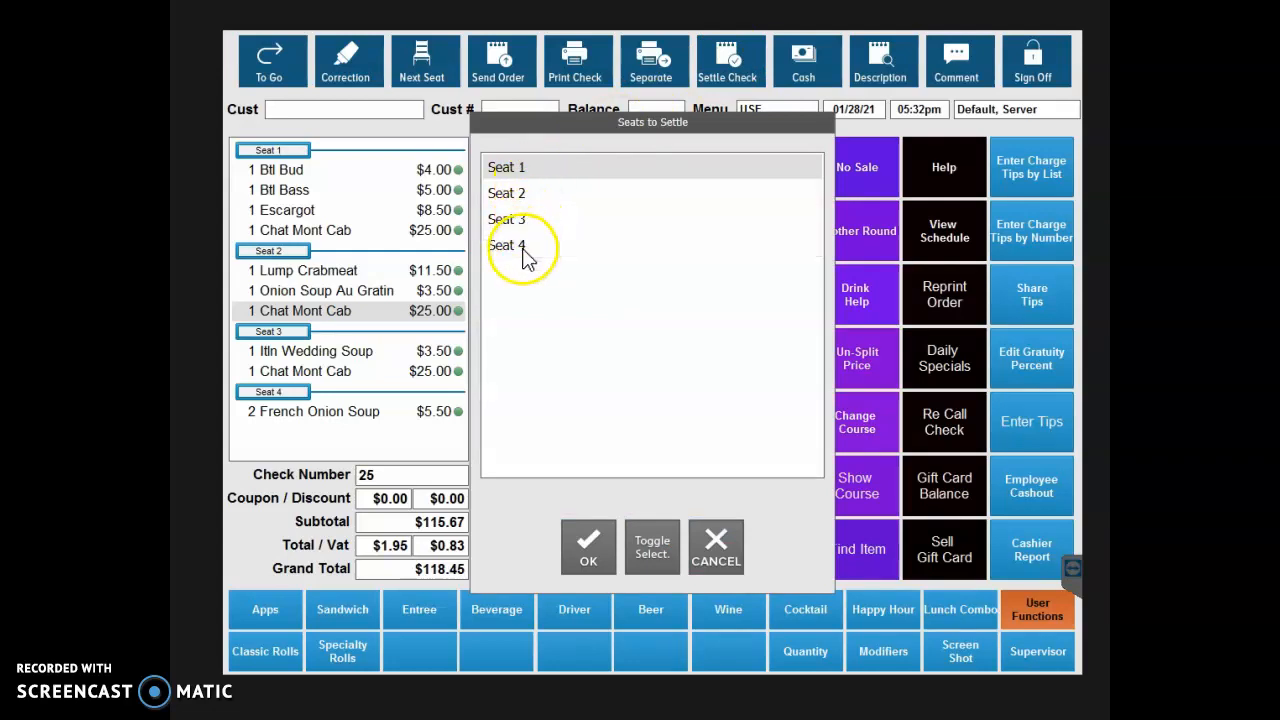
{"action": "left_click", "coordinate": [587, 542]}
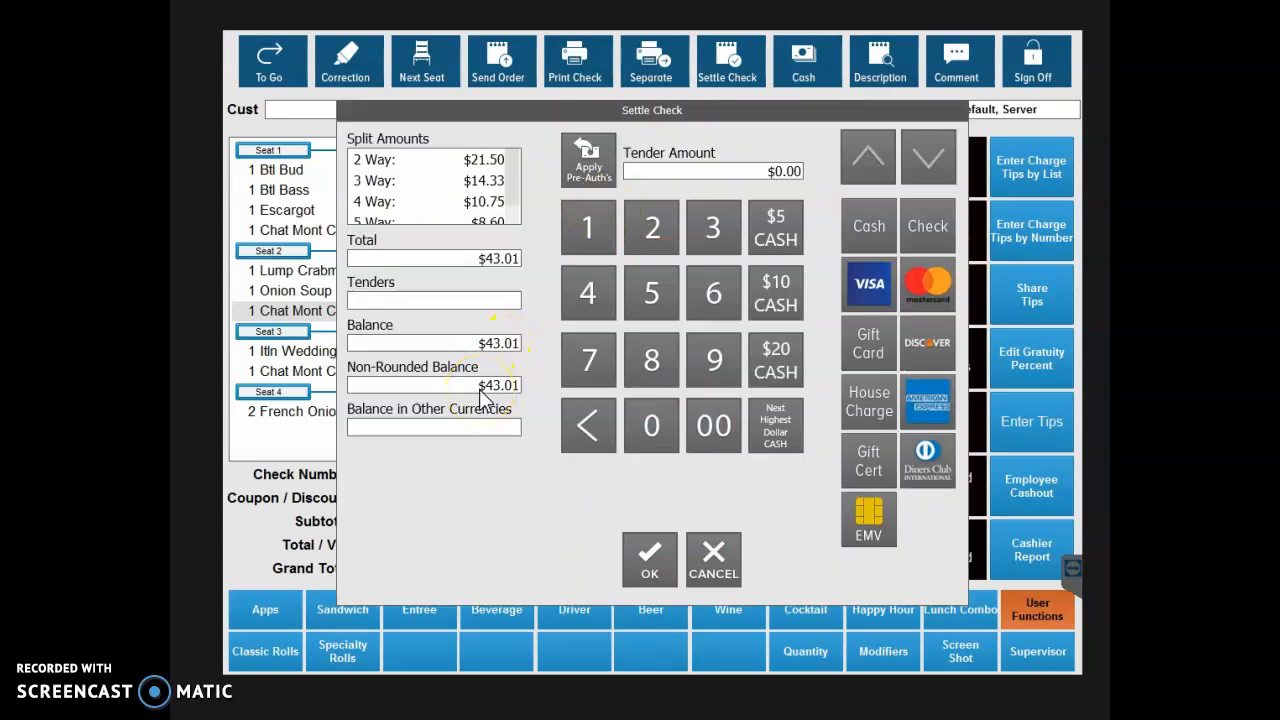
- Pay seat 1's balance with a $50.00 cash tender and close the change notice
{"action": "left_click", "coordinate": [855, 230]}
{"action": "left_click", "coordinate": [651, 293]}
{"action": "left_click", "coordinate": [655, 425]}
{"action": "left_click", "coordinate": [710, 430]}
{"action": "left_click", "coordinate": [869, 232]}
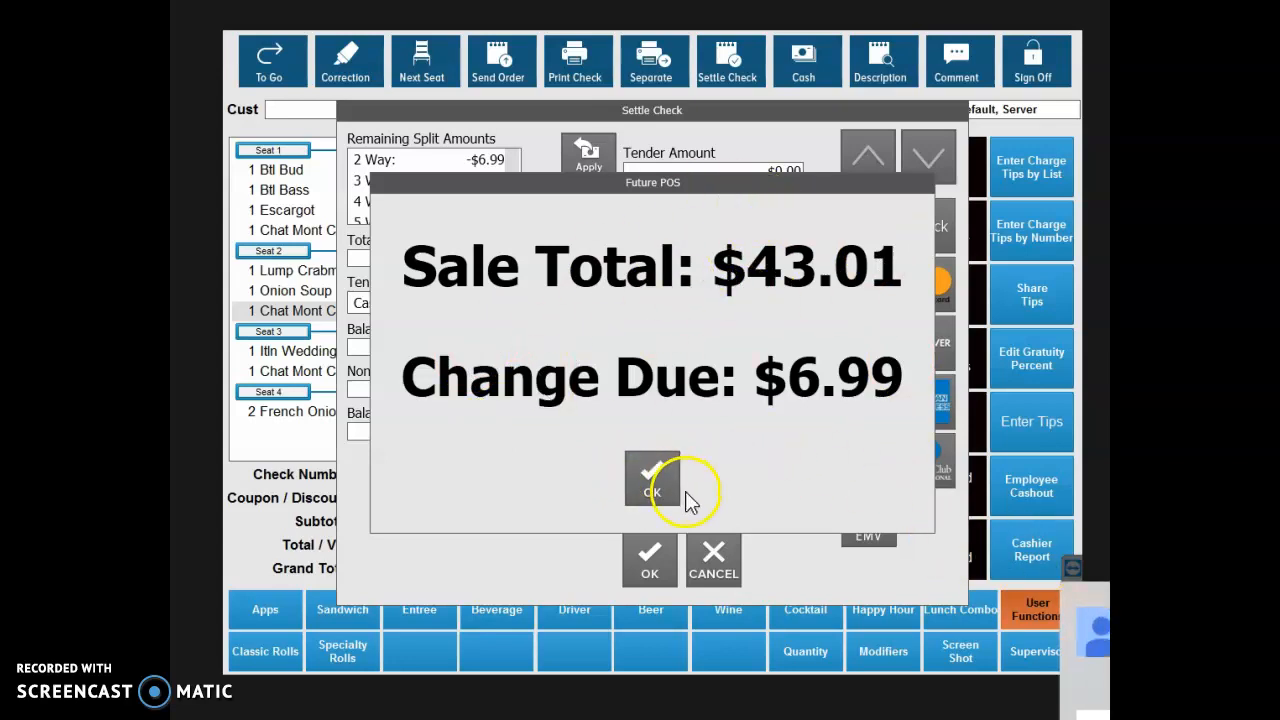
{"action": "left_click", "coordinate": [653, 474]}
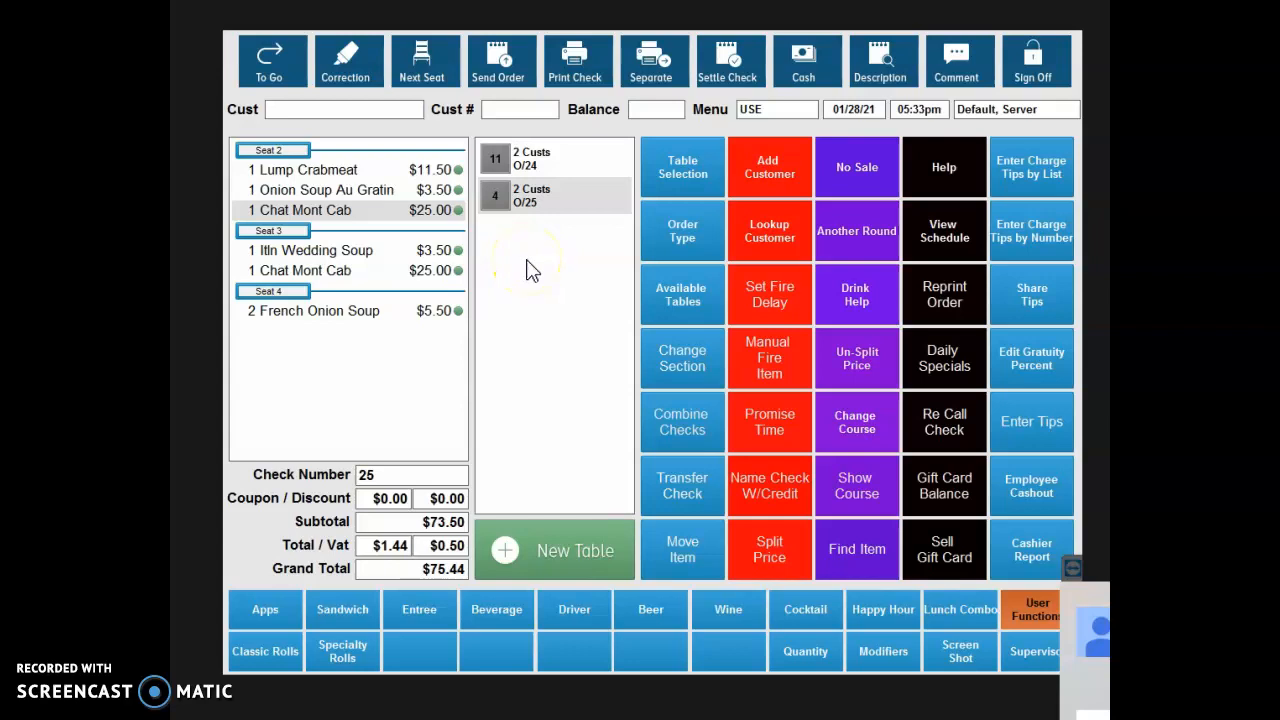
{"action": "left_click", "coordinate": [727, 64]}
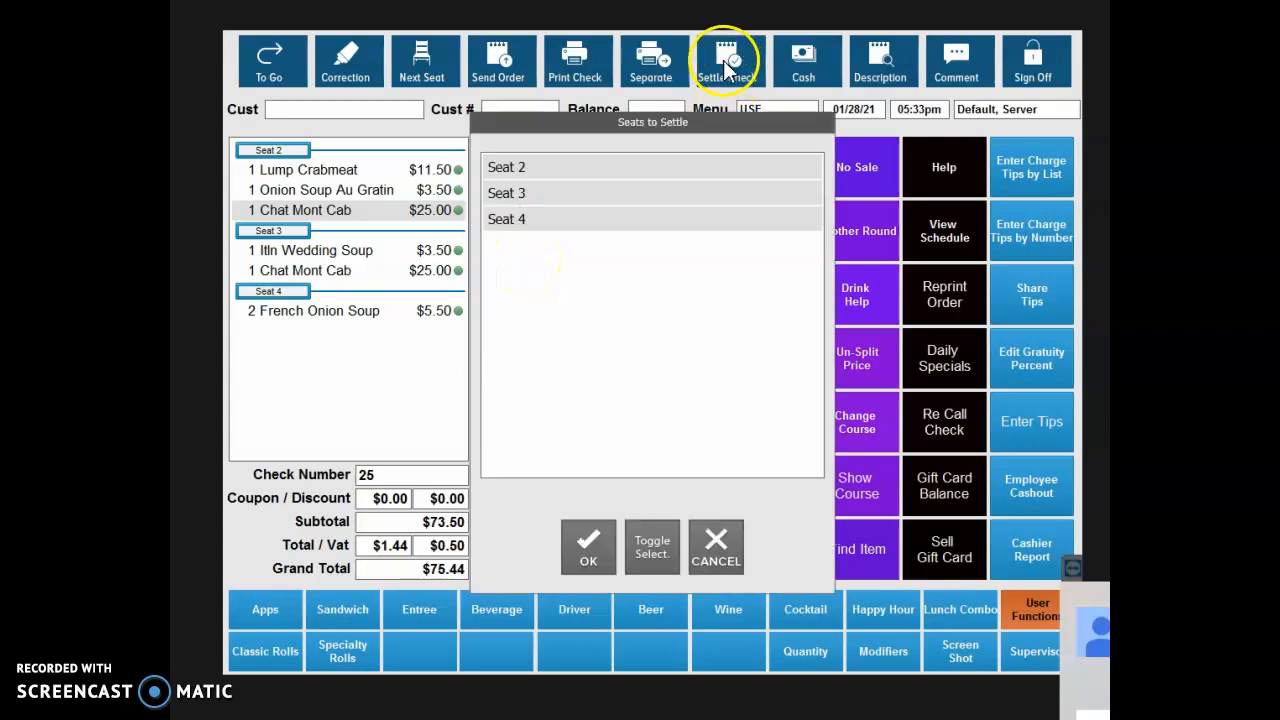
{"action": "left_click", "coordinate": [533, 169]}
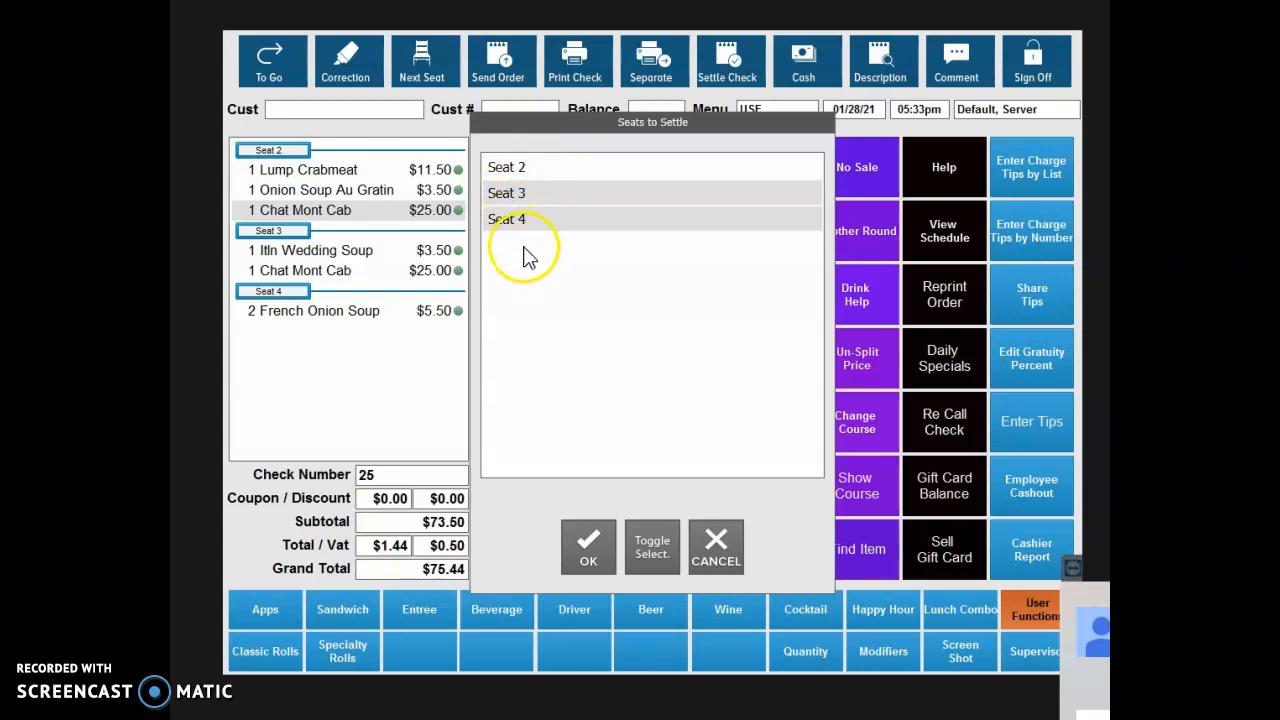
{"action": "left_click", "coordinate": [589, 545]}
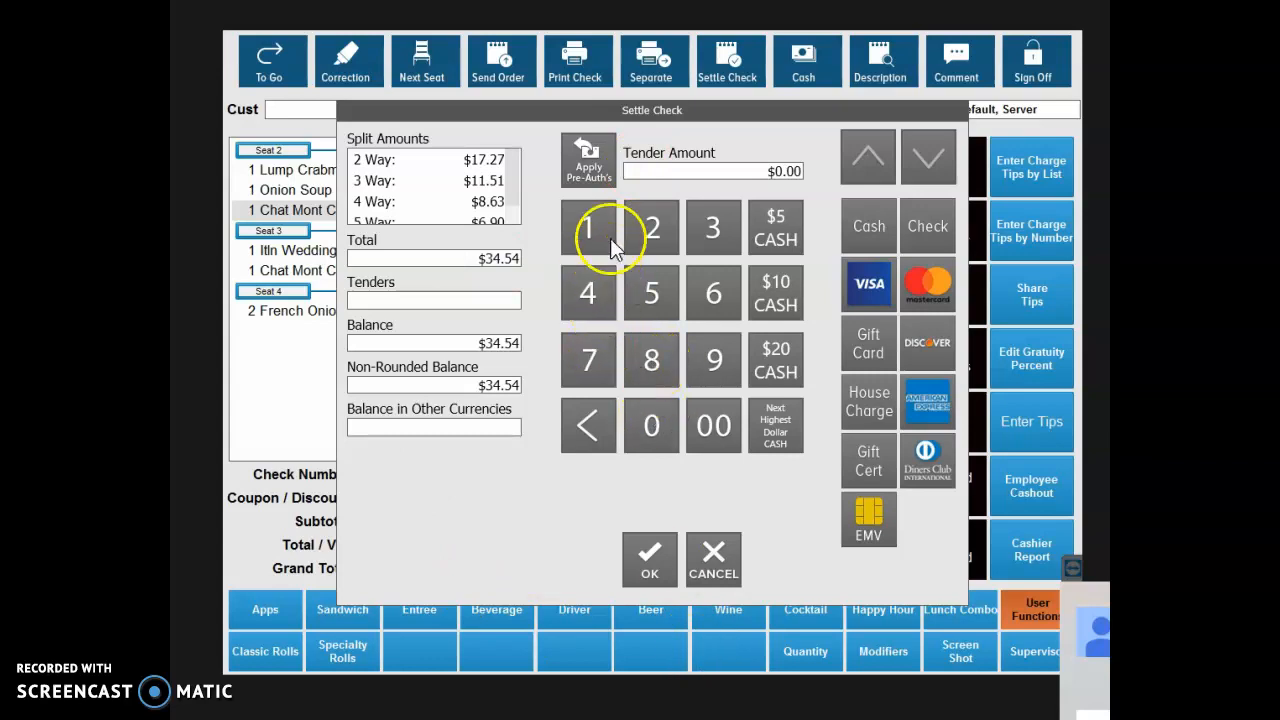
{"action": "left_click", "coordinate": [651, 225]}
{"action": "left_click", "coordinate": [658, 429]}
{"action": "left_click", "coordinate": [700, 428]}
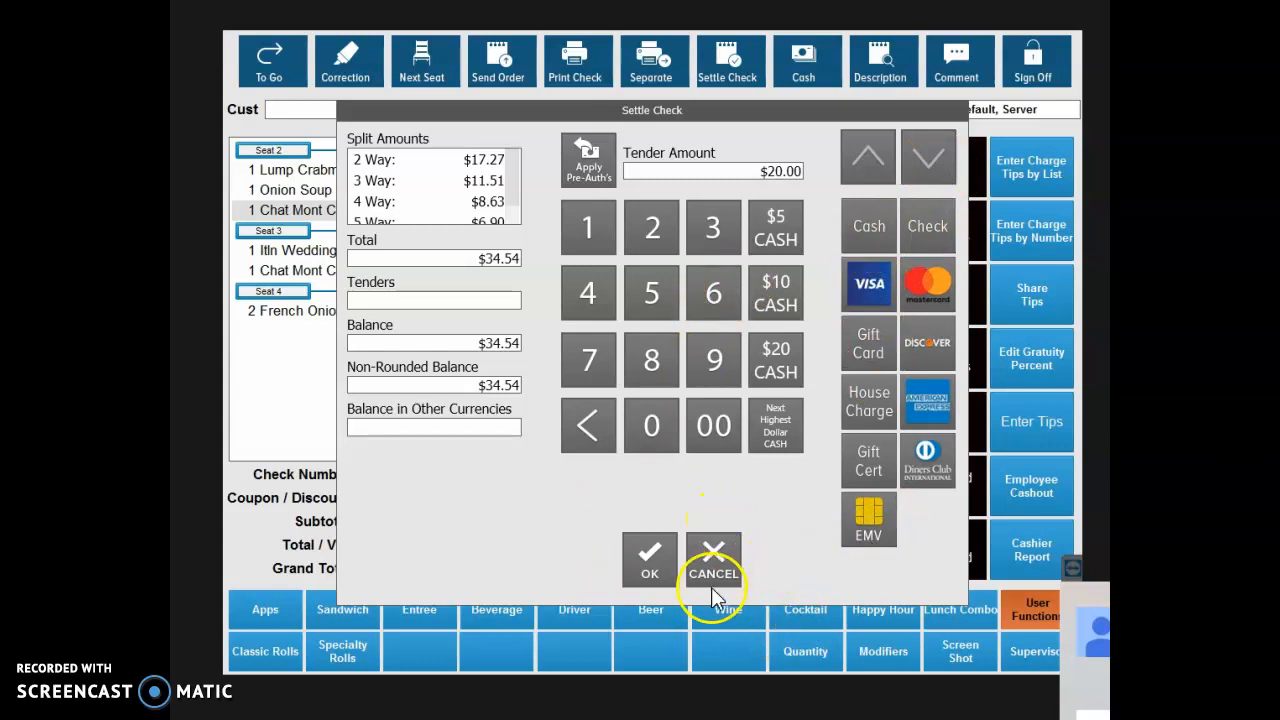
{"action": "left_click", "coordinate": [713, 560]}
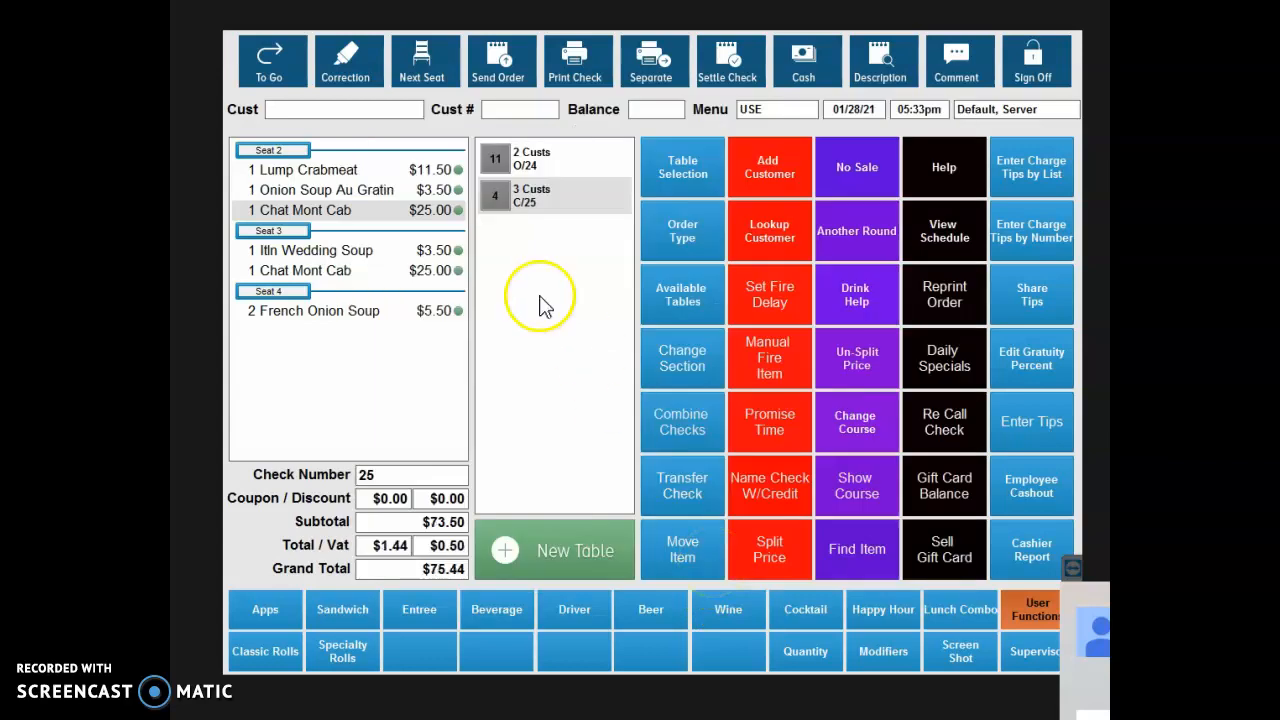